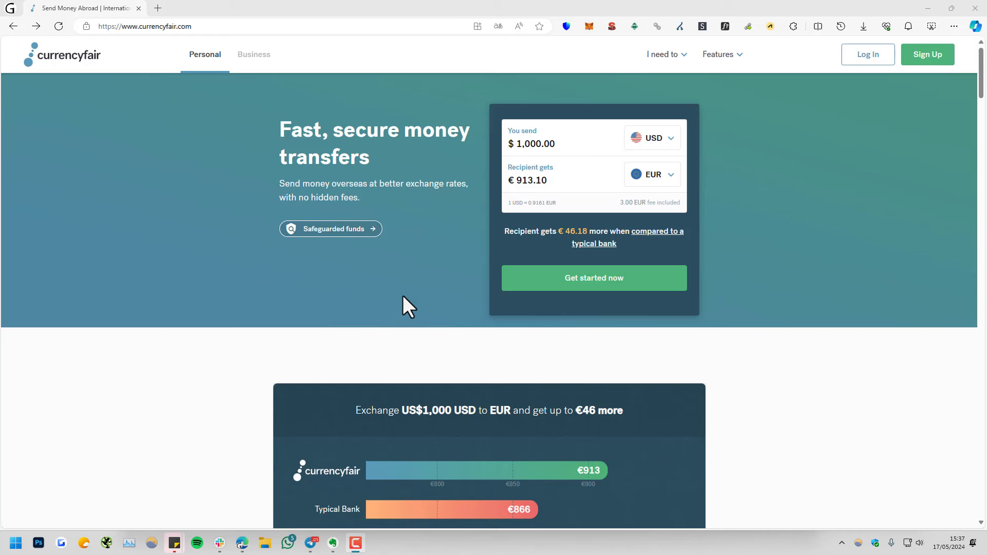
Examine the US$1,000 USD to EUR bank comparison chart and its comparison details, closing the details window when done
scroll(400, 309, down, 4)
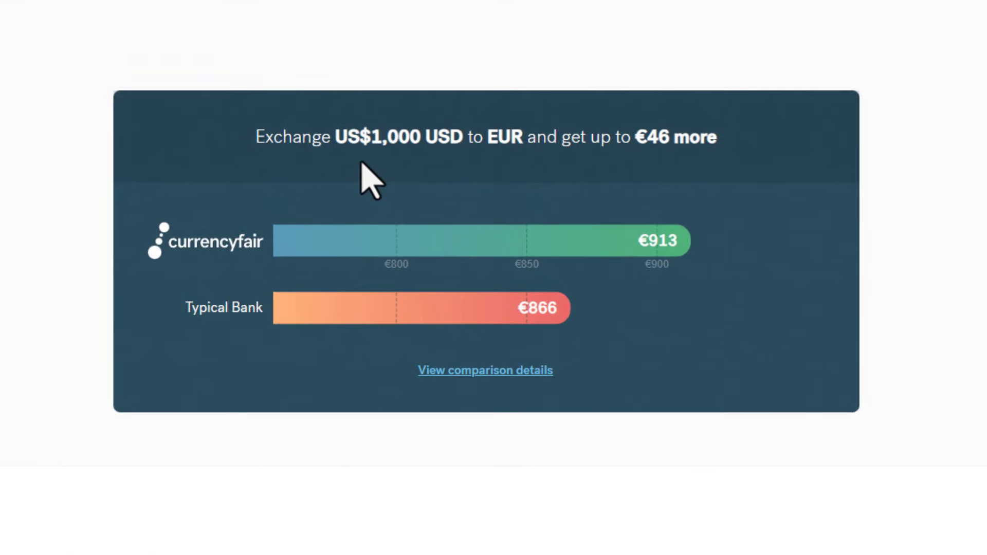
drag(331, 133, 533, 139)
click(533, 139)
drag(181, 308, 267, 335)
click(267, 381)
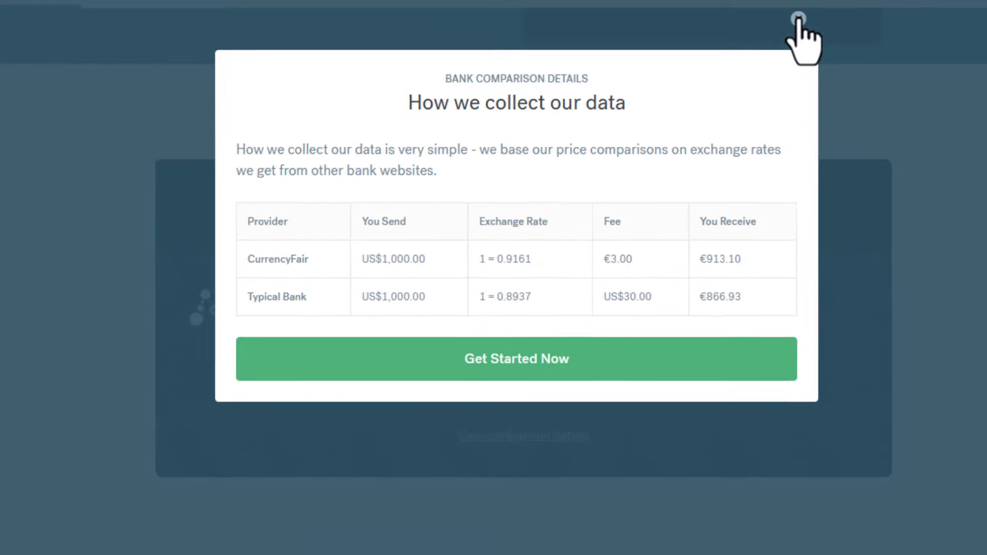
click(799, 19)
scroll(408, 257, up, 6)
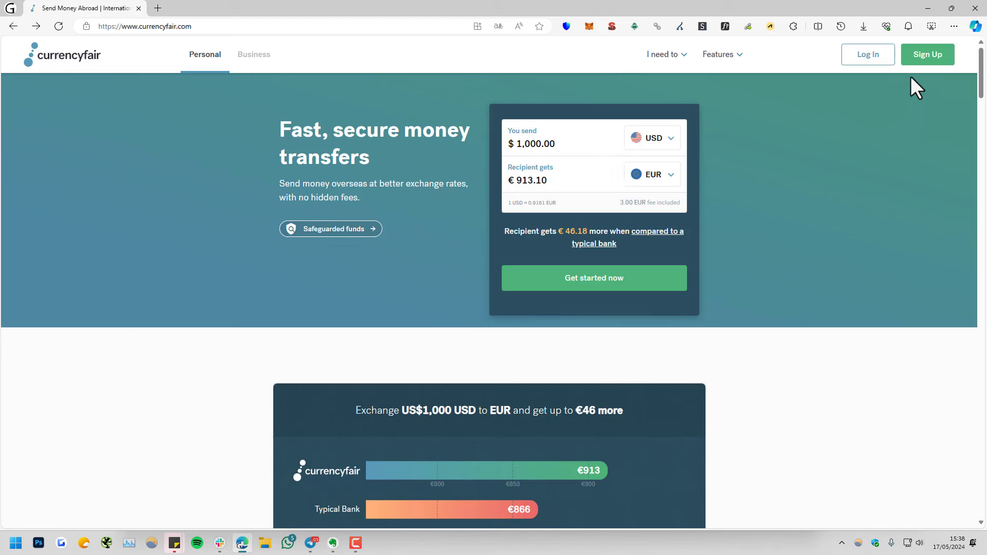
Start signing up for a personal account and set its intended use to Inheritance/Insurance/Redundancy/Settlement Payouts
click(932, 60)
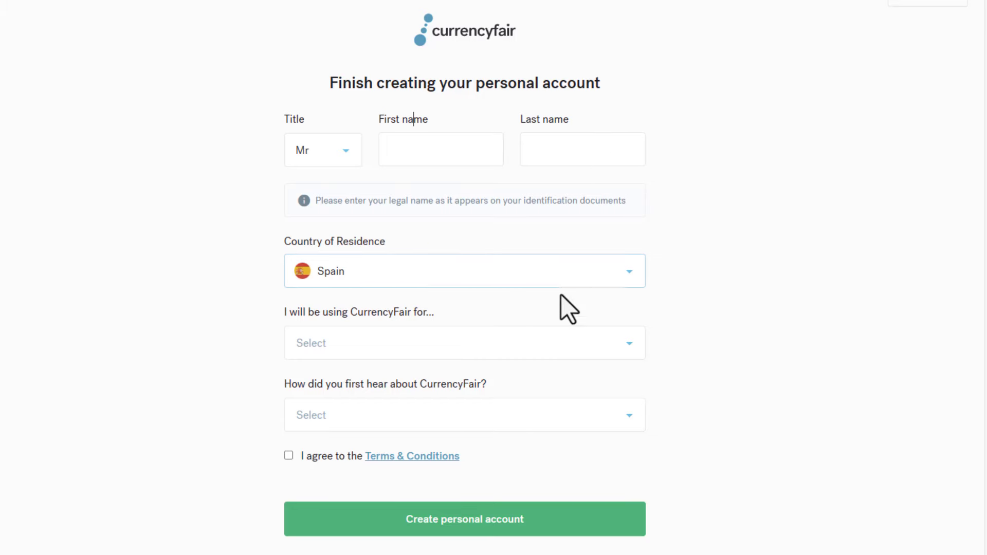
click(370, 343)
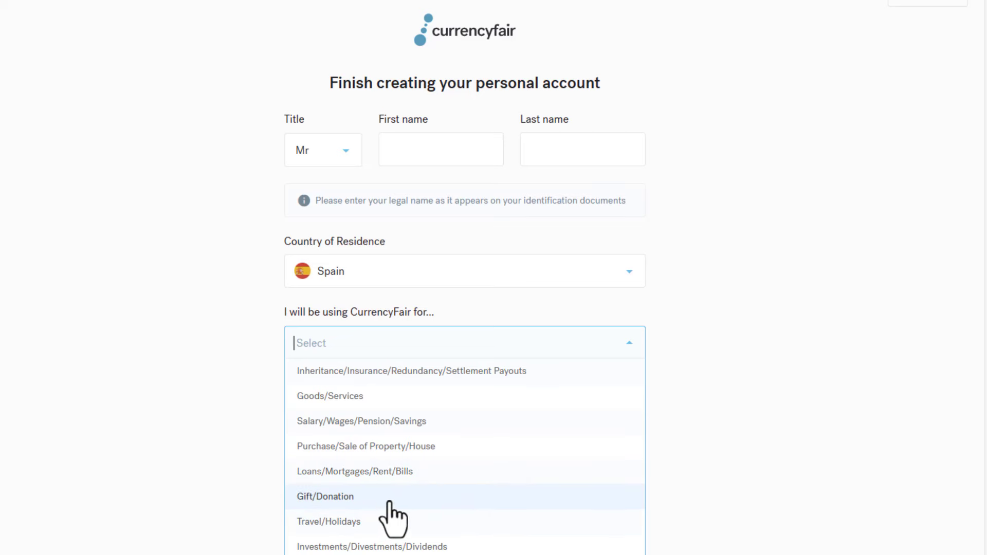
click(384, 422)
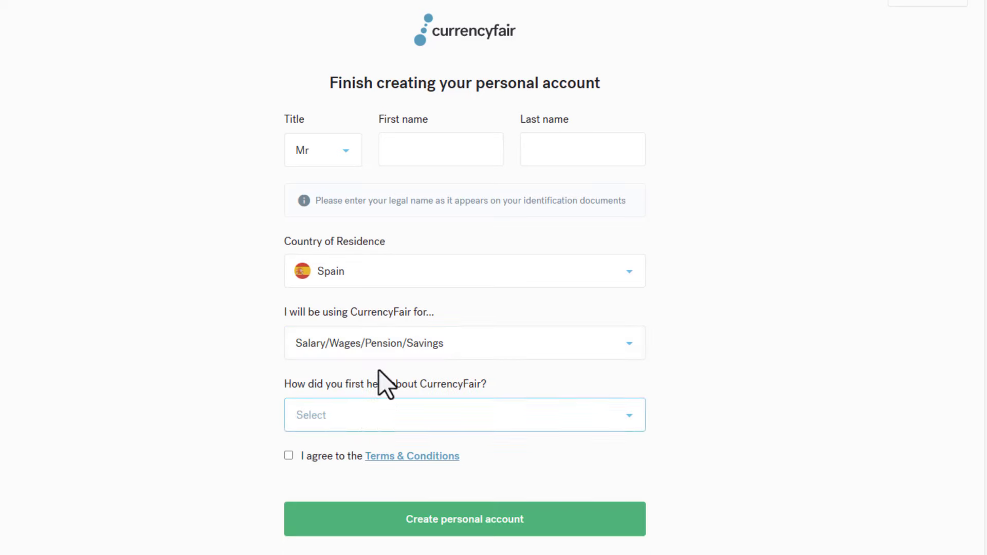
click(381, 354)
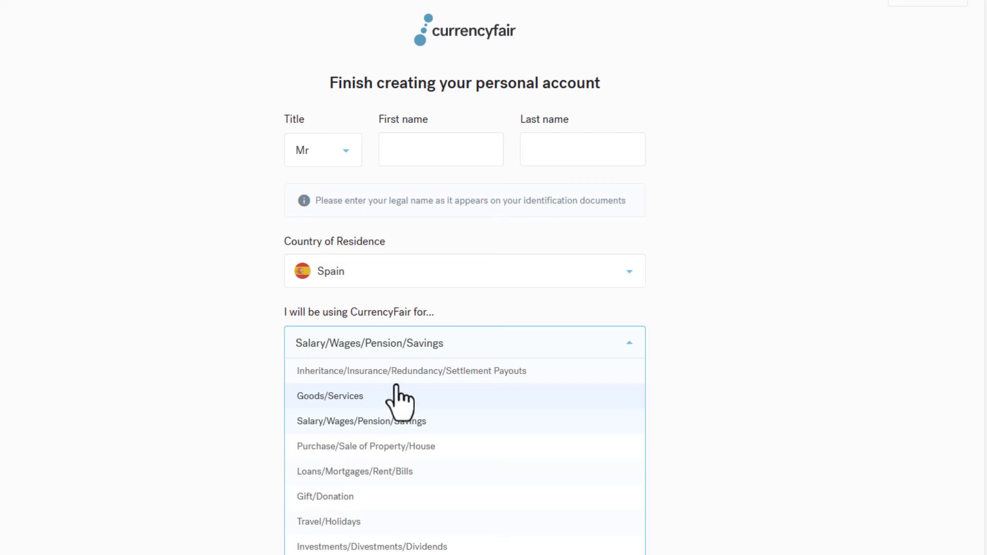
click(398, 379)
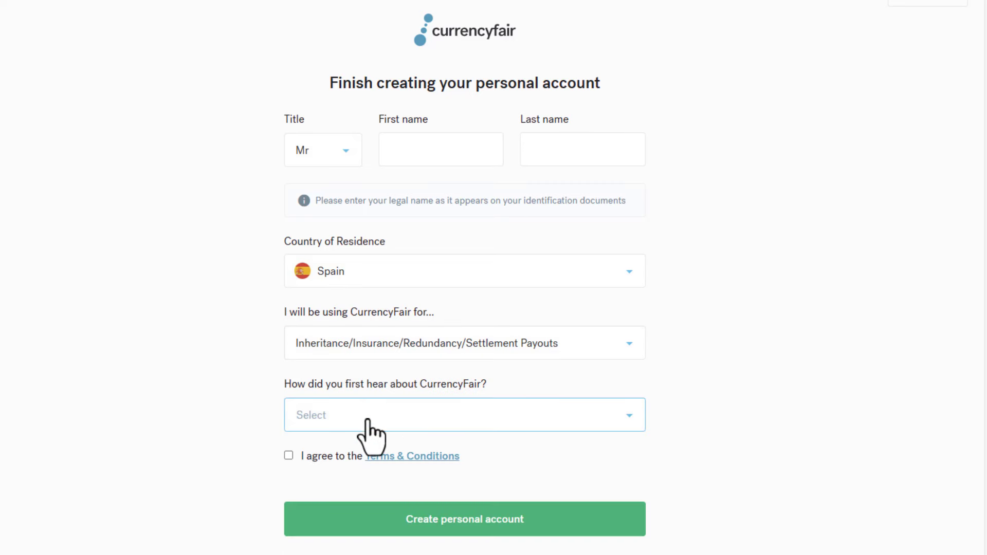
Choose an answer for how CurrencyFair was first heard about in the personal account form
click(368, 420)
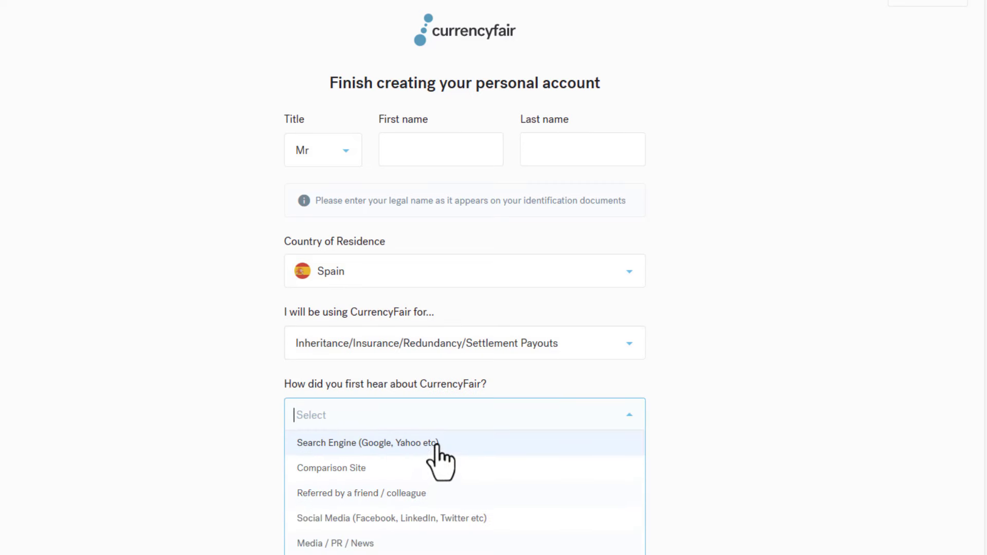
click(442, 414)
click(359, 415)
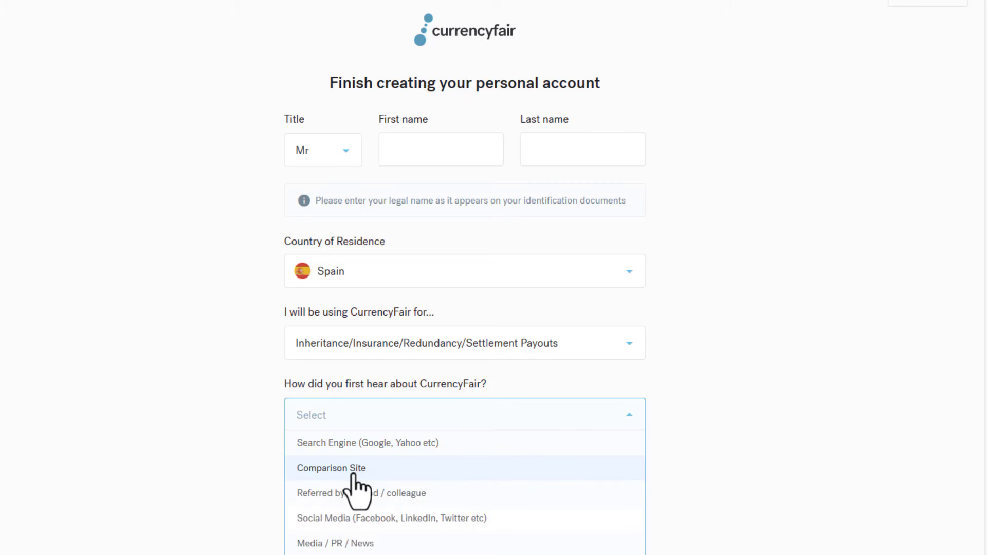
click(370, 453)
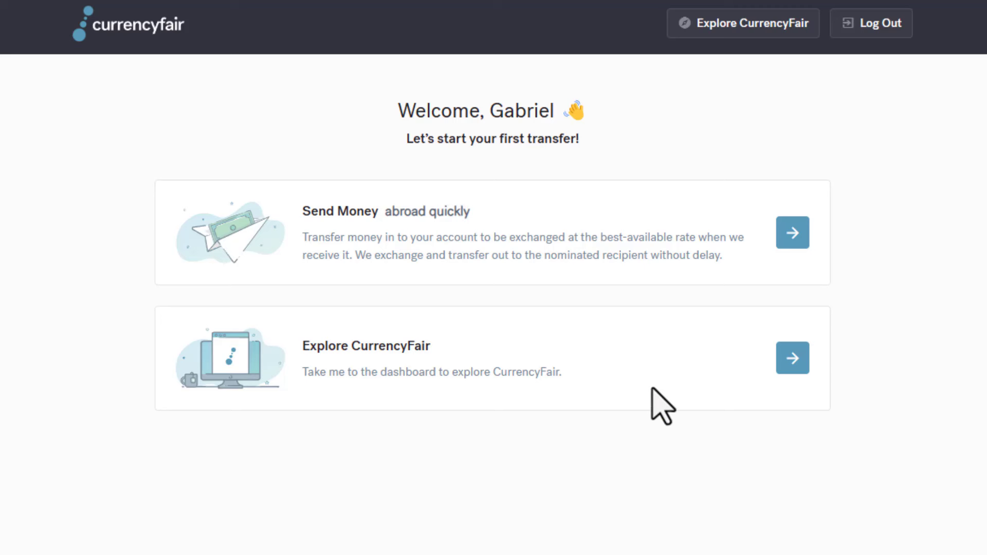
Start the Send Money process and proceed through the account requirements and security assurance to the personal details form
click(792, 241)
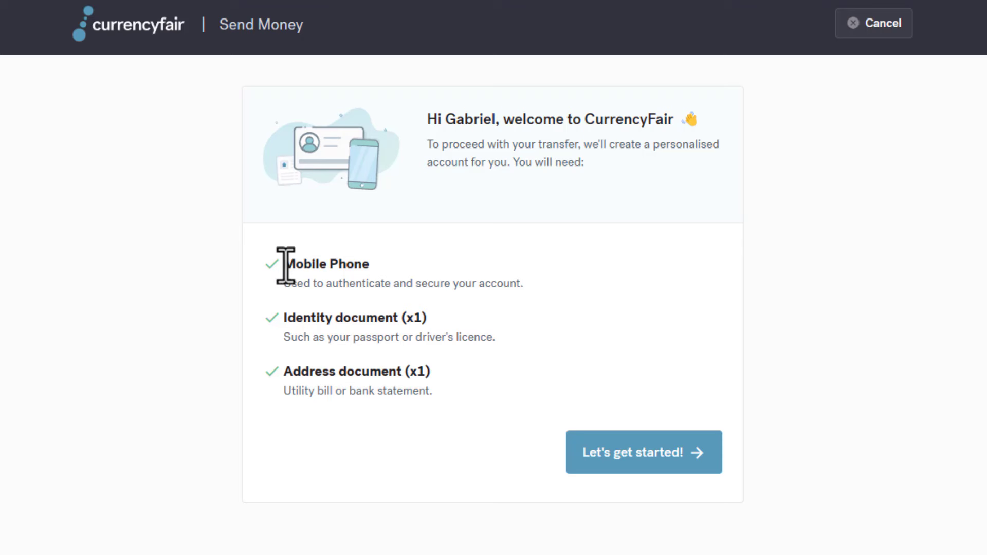
drag(284, 265, 451, 267)
click(375, 341)
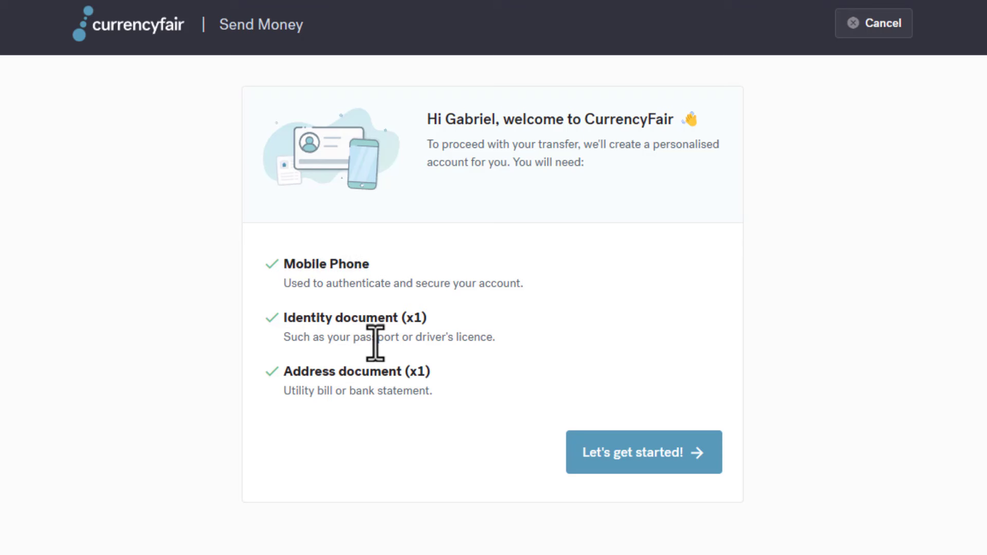
drag(282, 314, 432, 322)
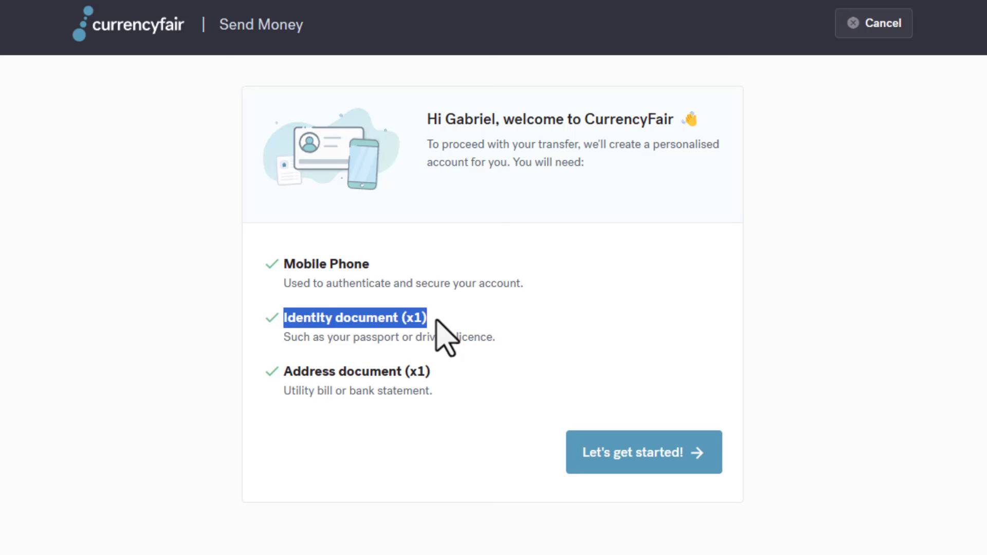
drag(451, 380, 260, 390)
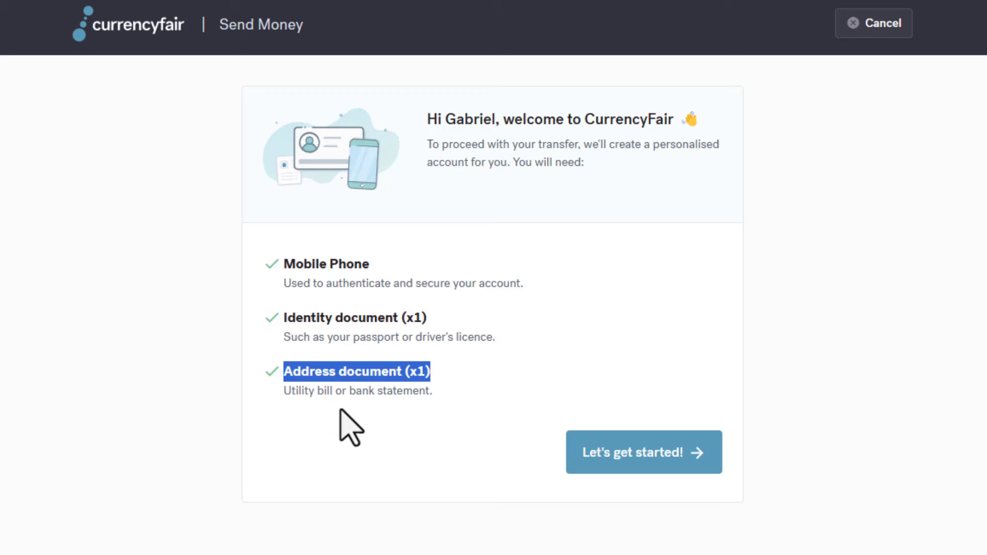
click(638, 456)
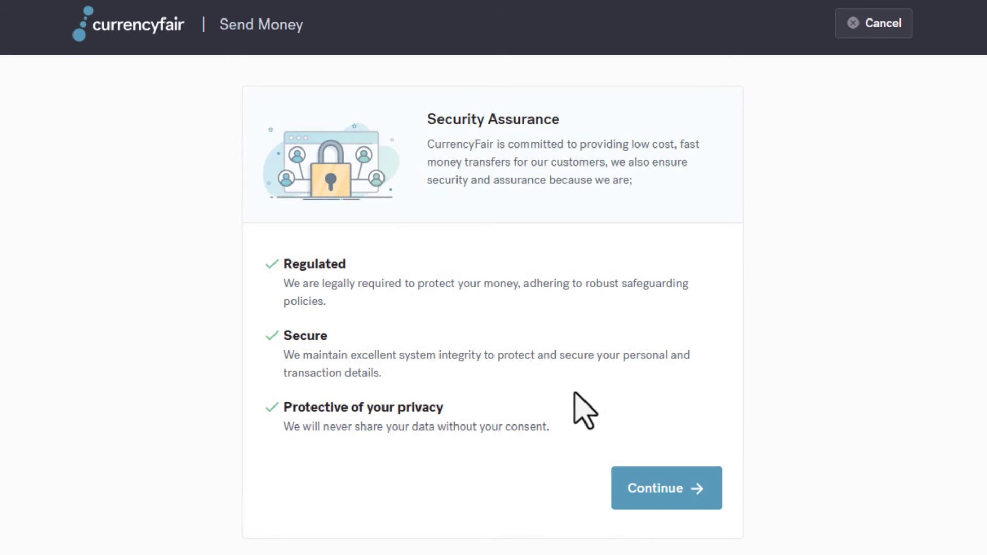
click(639, 482)
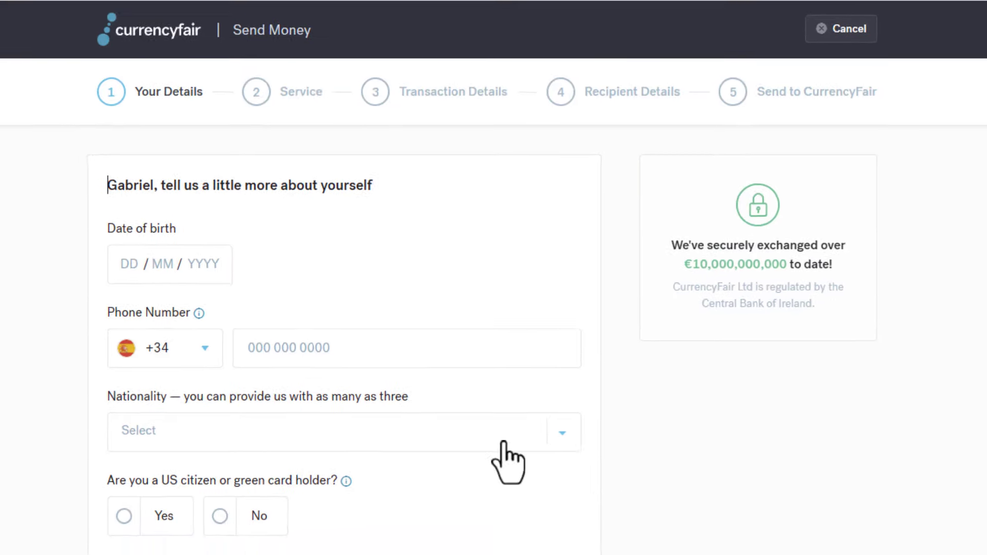
Review the personal details form and answer No to being a US citizen or green card holder
scroll(308, 278, down, 5)
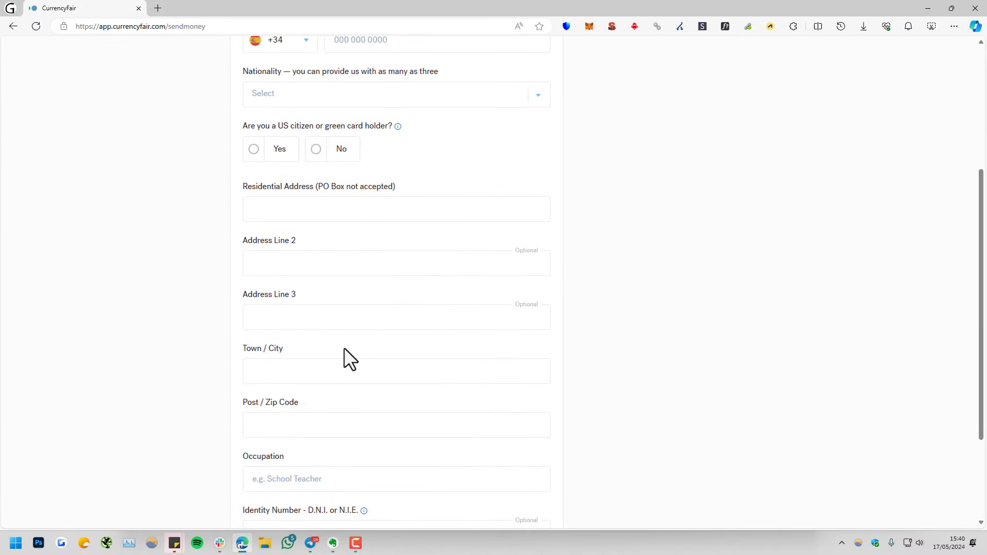
scroll(344, 348, up, 4)
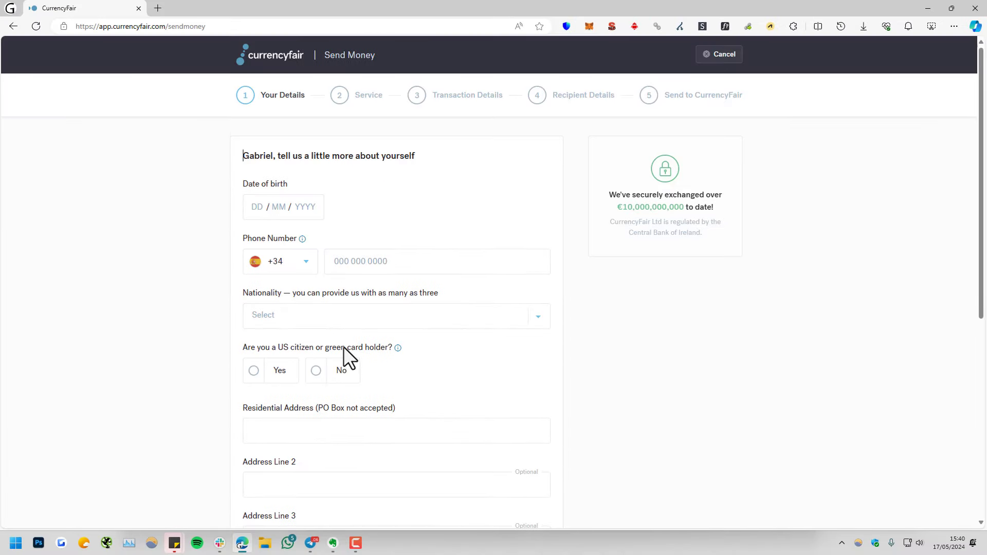
click(274, 206)
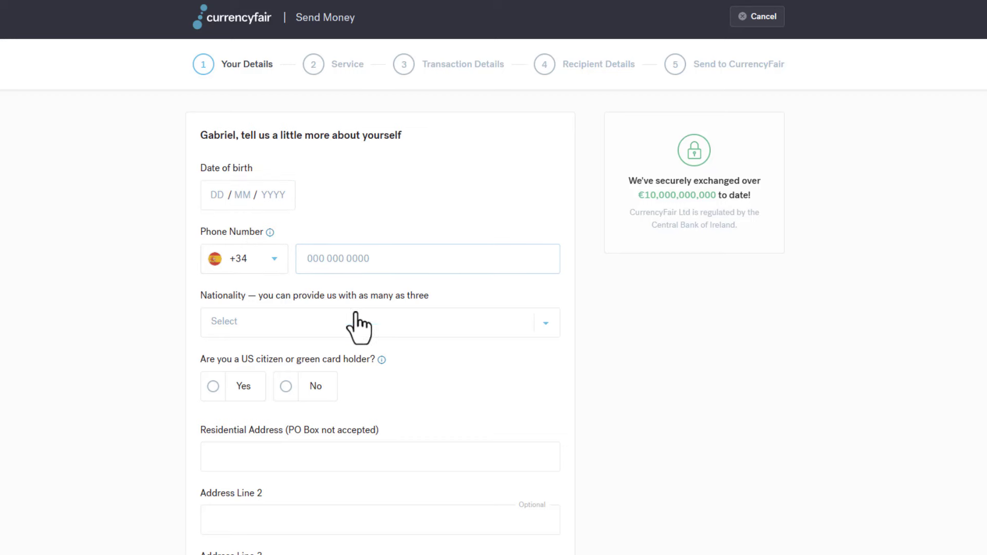
click(298, 396)
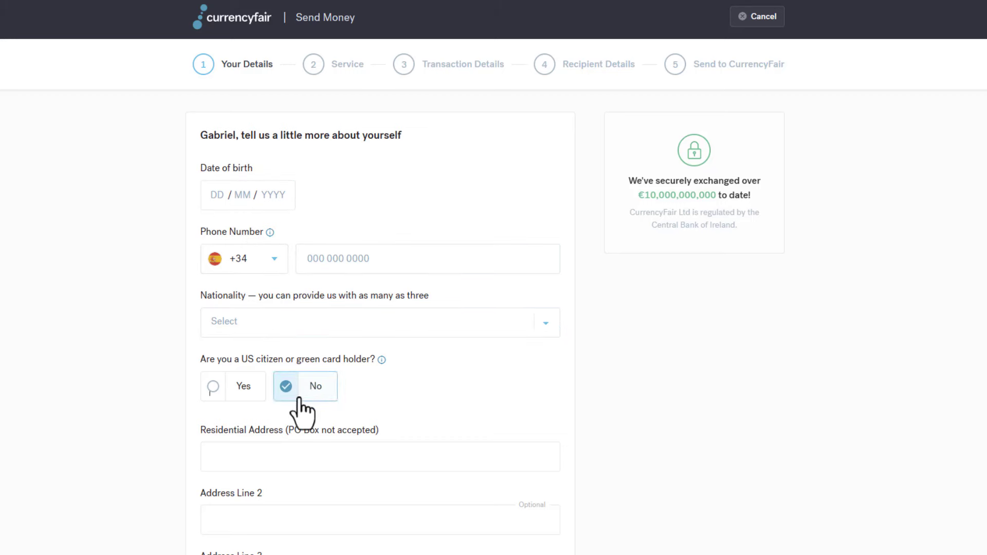
scroll(308, 396, down, 3)
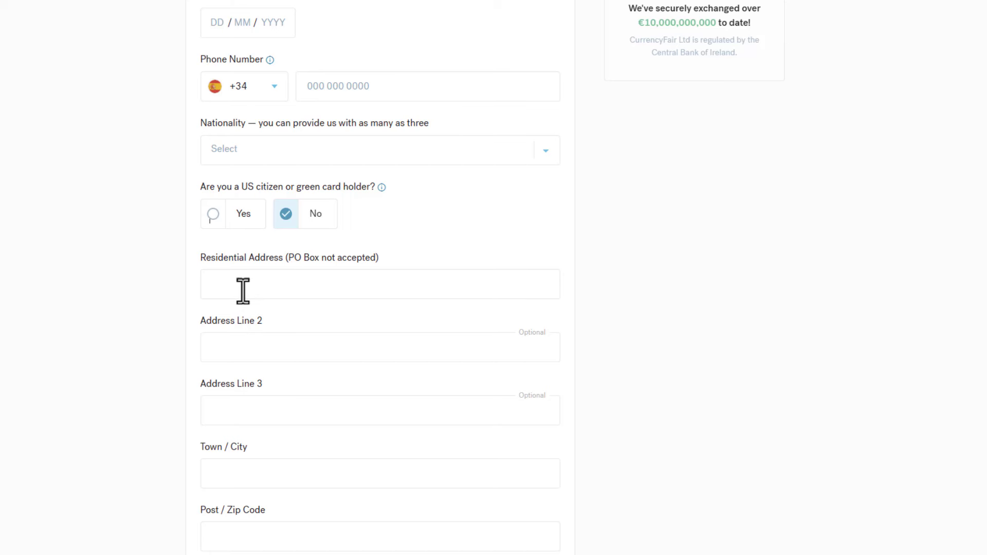
scroll(298, 401, down, 2)
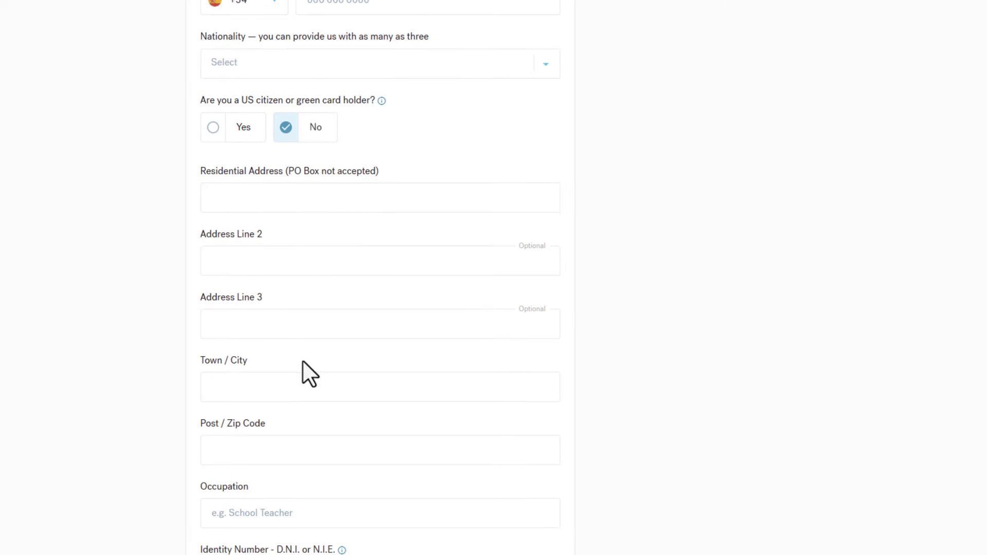
scroll(266, 354, down, 2)
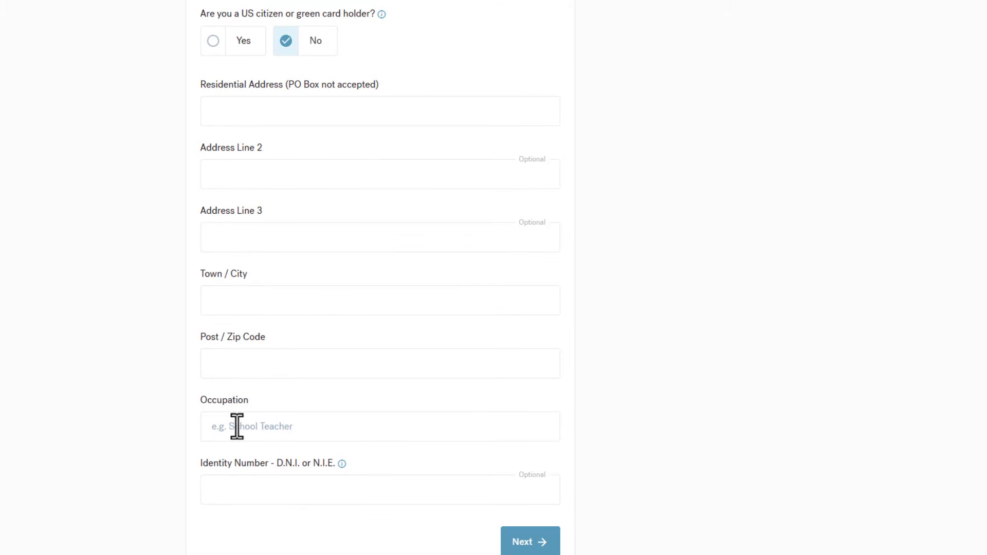
scroll(287, 466, down, 2)
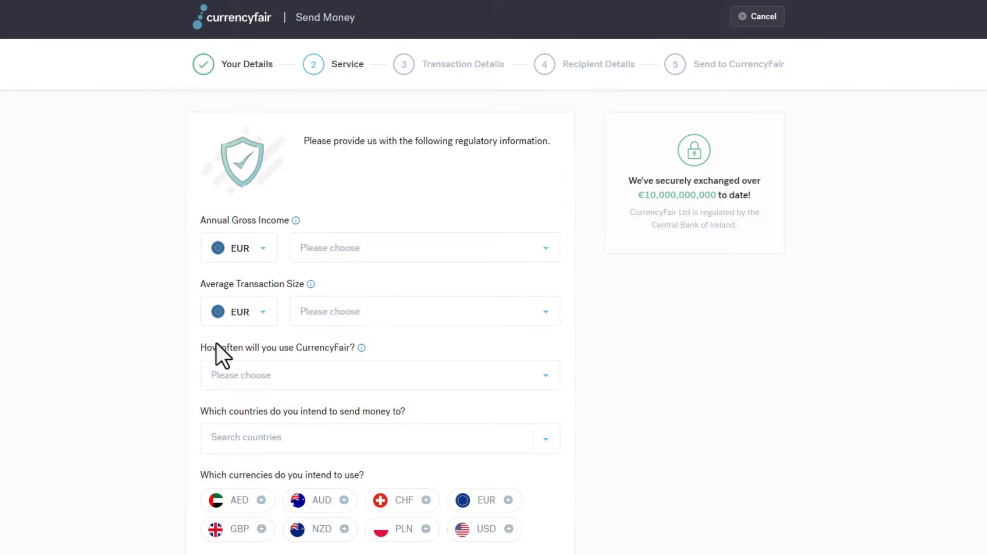
Examine the choices for annual gross income, average transaction size and frequency of use in the regulatory form without selecting any
click(314, 249)
click(134, 320)
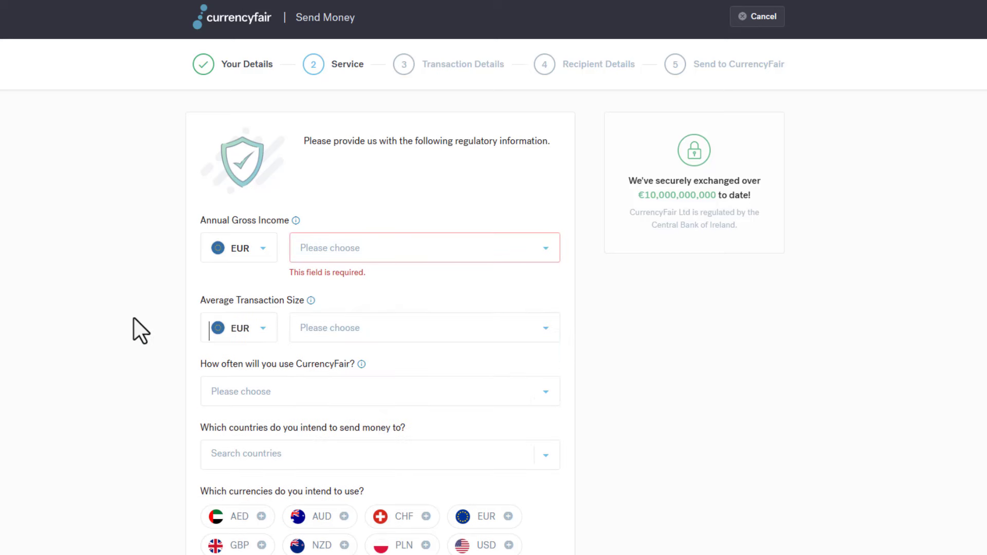
click(394, 334)
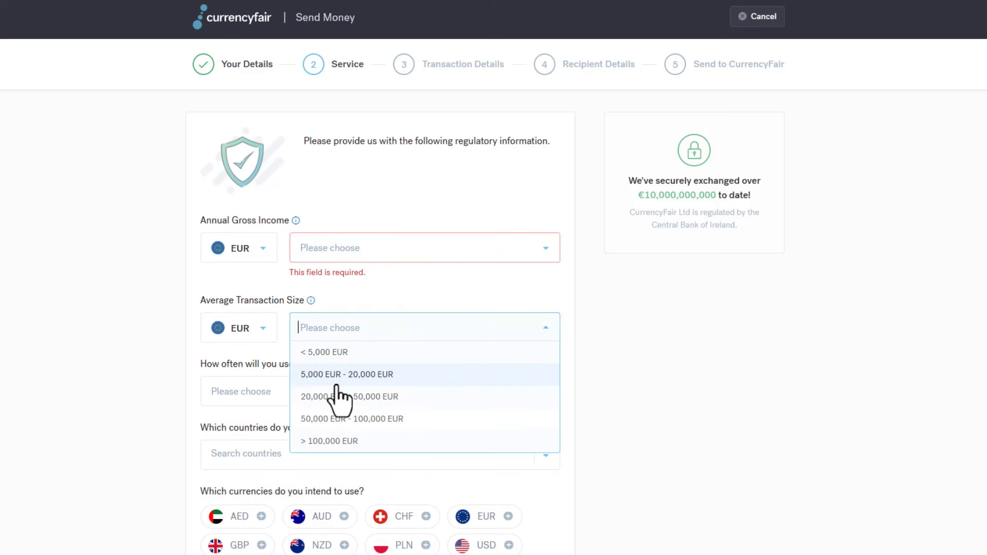
click(98, 396)
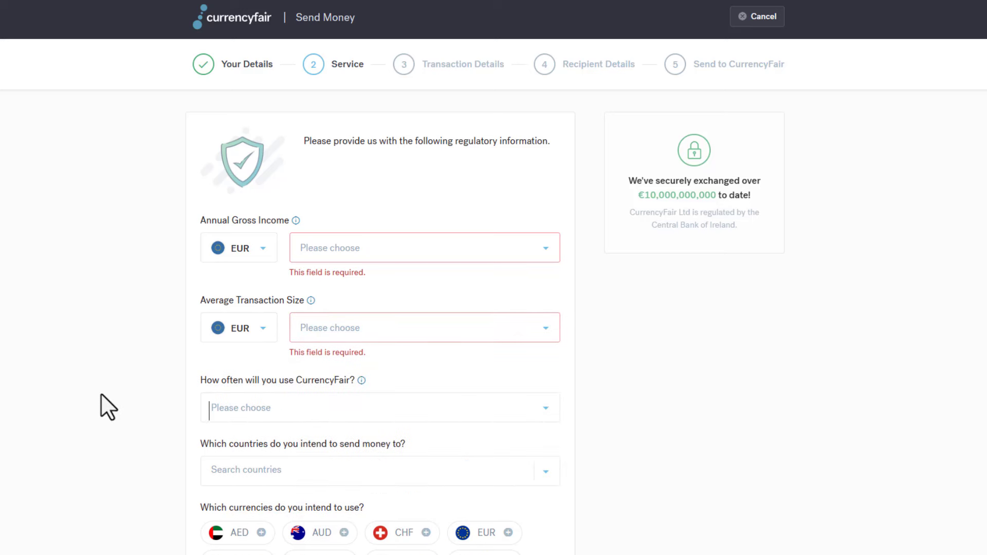
click(264, 406)
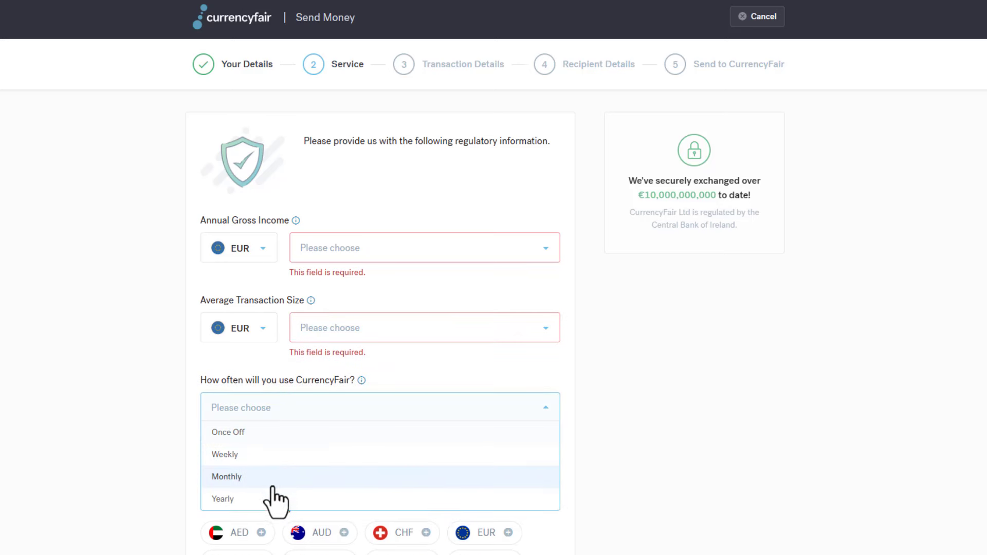
click(83, 501)
Browse the destination countries list and show more currencies to examine the full range offered in the regulatory form
scroll(205, 476, down, 3)
click(304, 326)
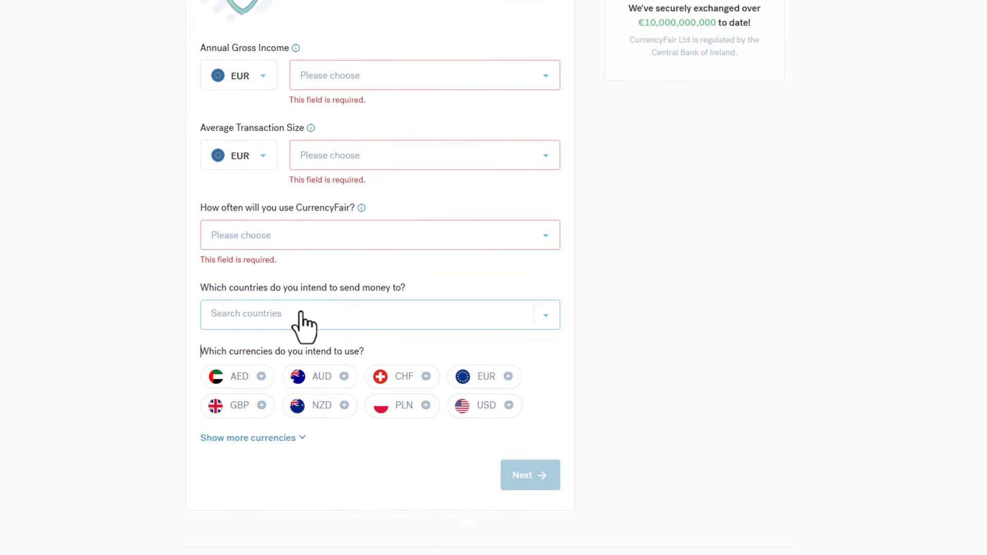
scroll(272, 478, down, 3)
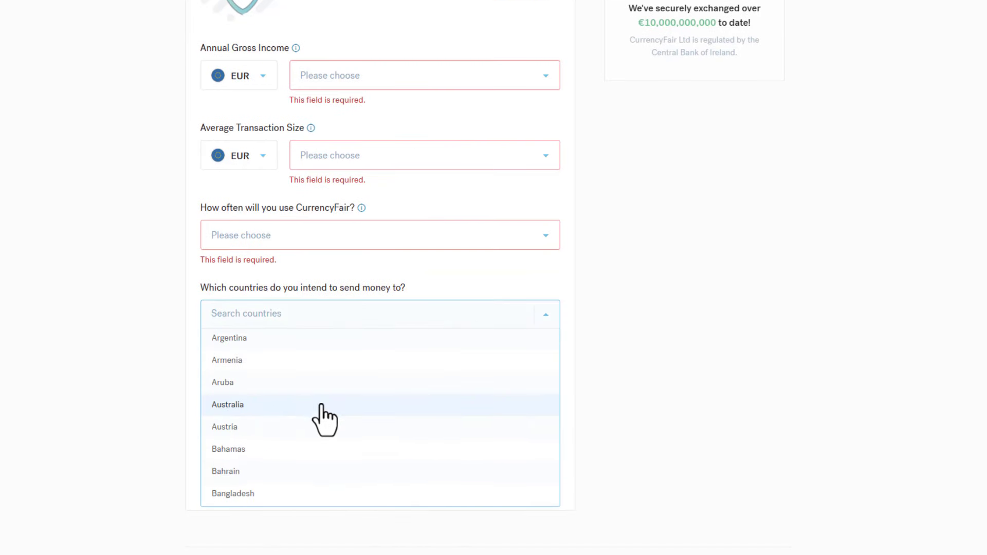
click(164, 459)
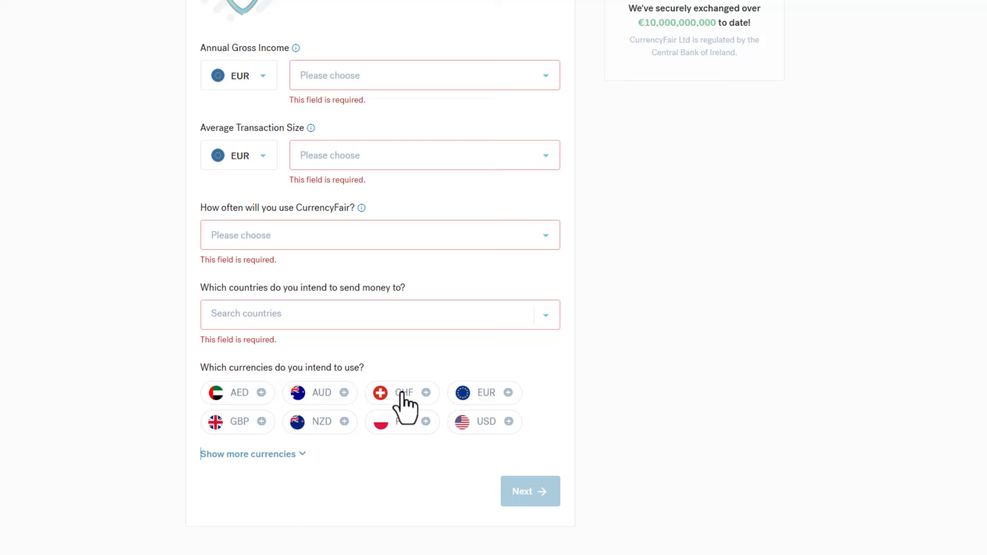
click(288, 457)
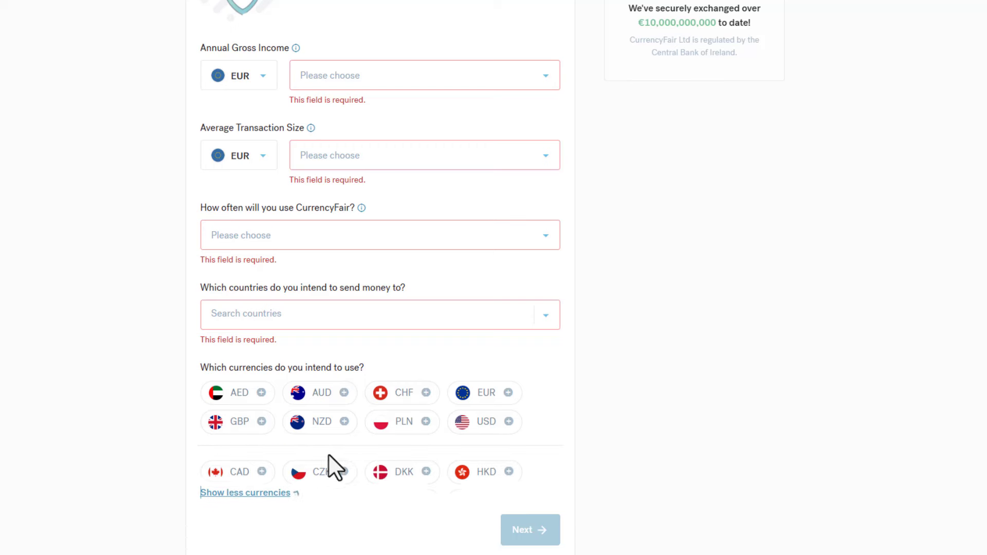
scroll(330, 468, down, 2)
scroll(330, 470, up, 5)
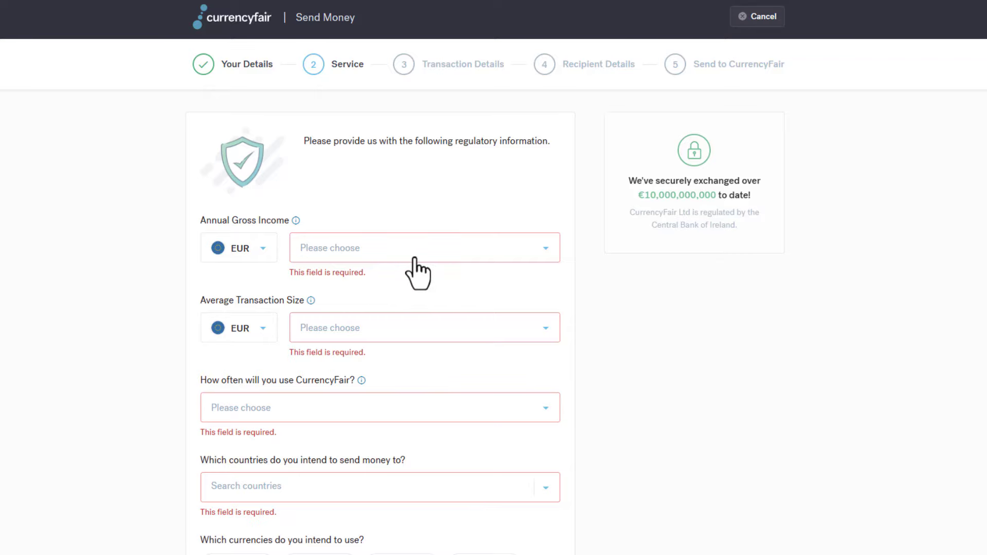
scroll(412, 280, down, 7)
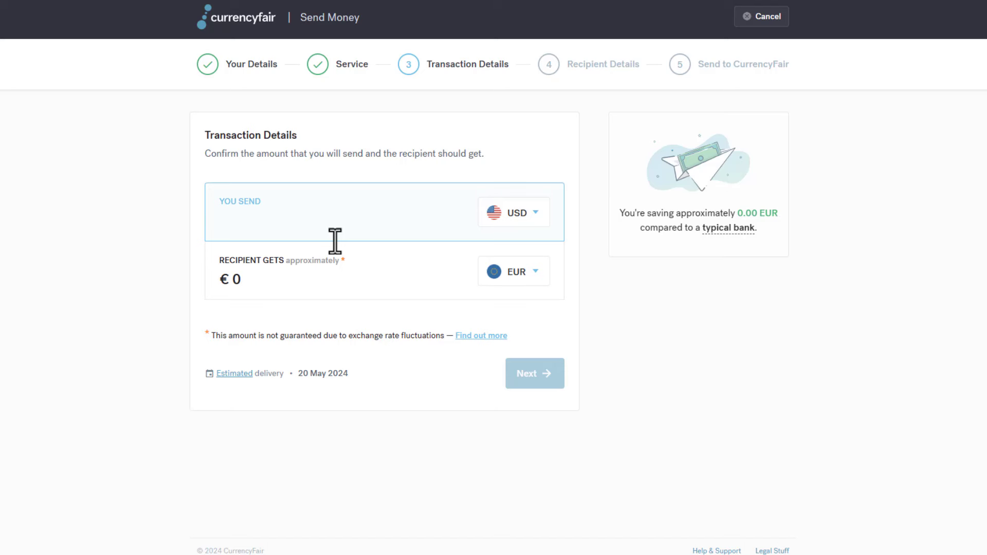
Set the transaction to send 1,000 EUR, with the recipient getting USD, and look through the available recipient currencies
text(000)
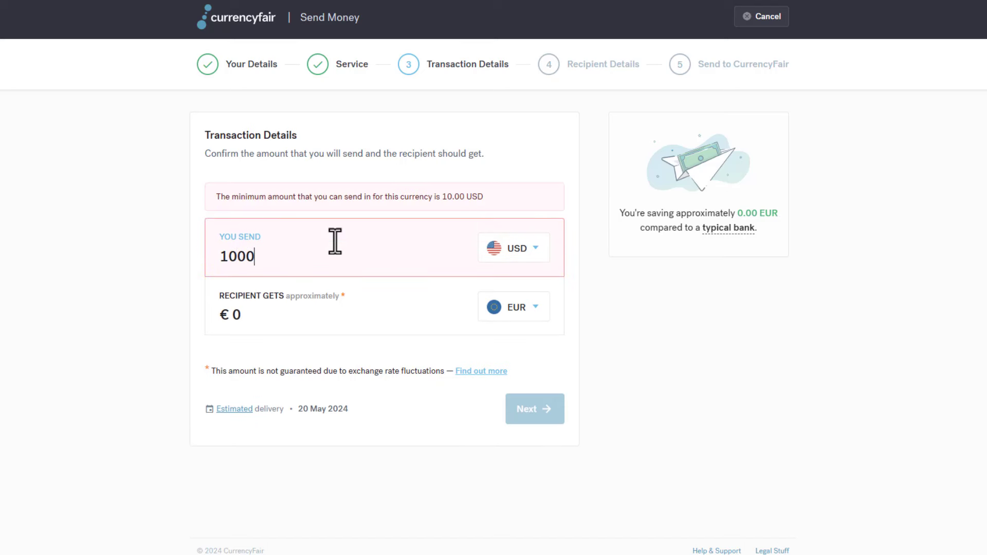
click(520, 247)
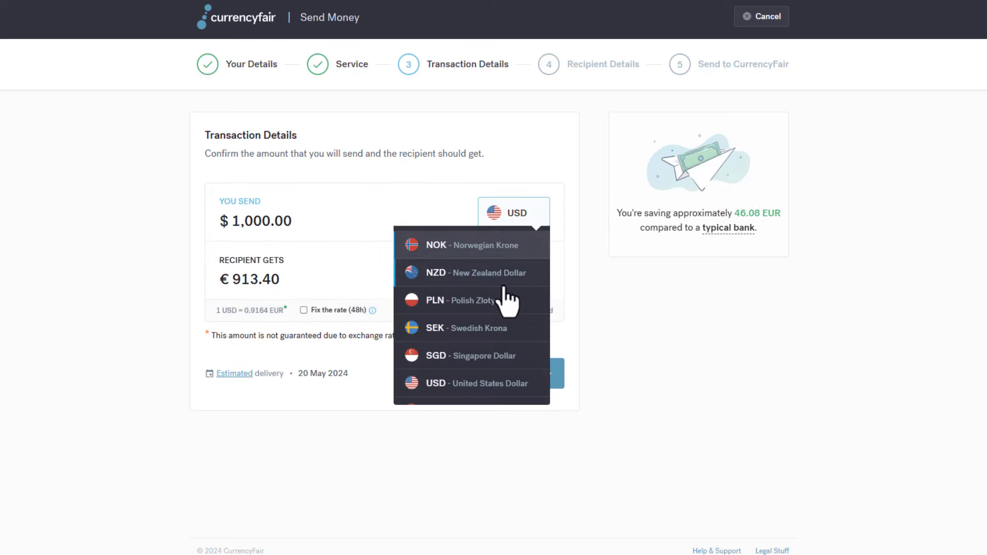
scroll(496, 322, up, 5)
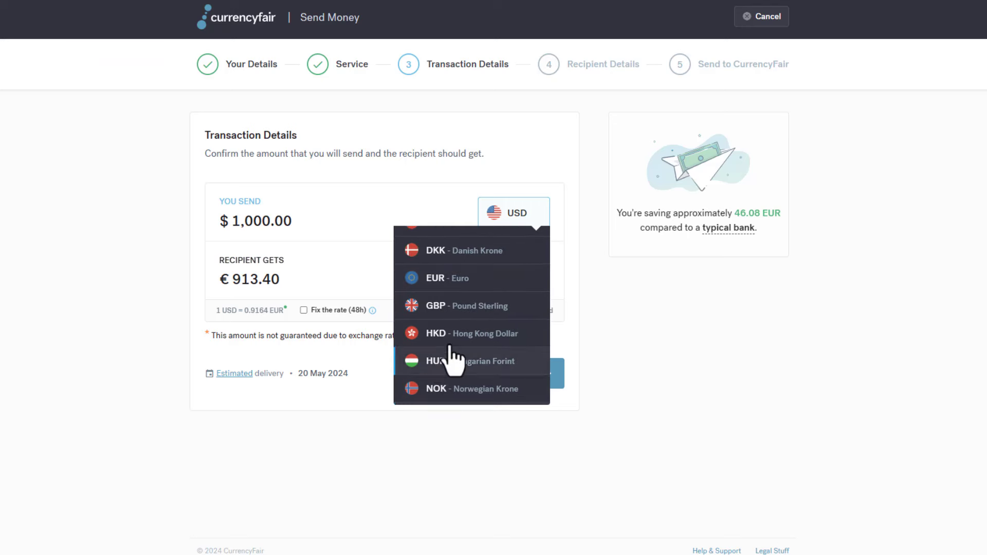
click(453, 380)
click(511, 280)
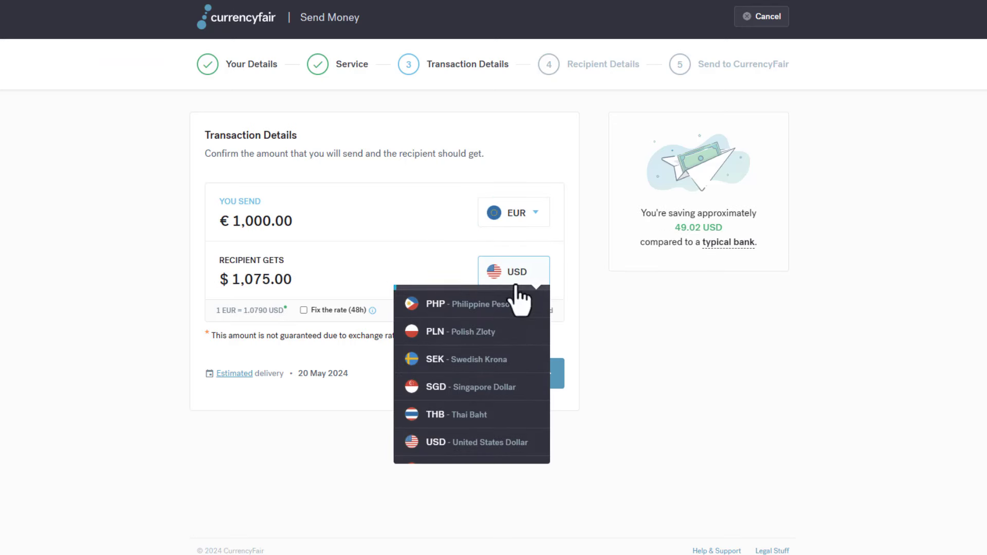
click(103, 288)
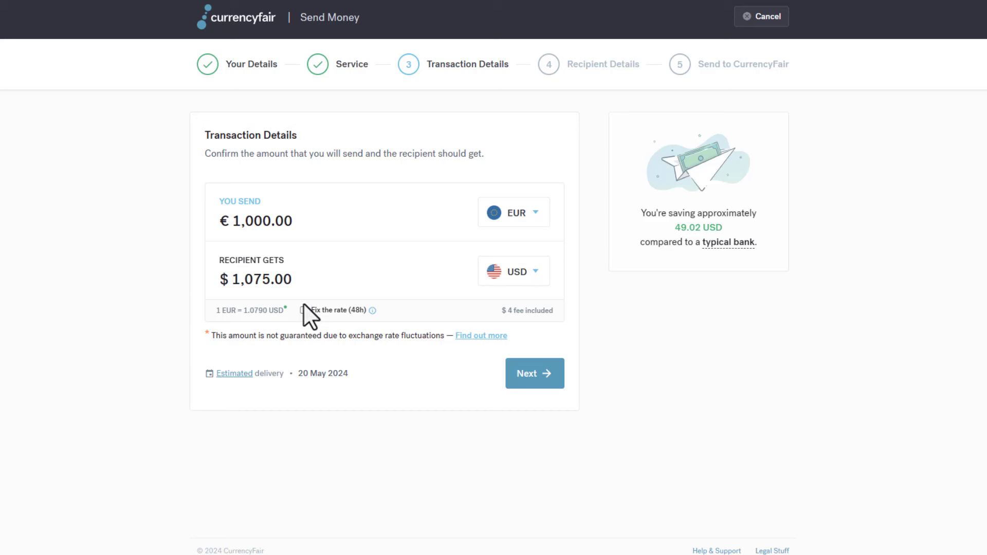
Check the included transfer fee, fix the exchange rate for 48 hours, and continue to Recipient Details, skipping identity verification
drag(498, 311, 546, 311)
click(555, 329)
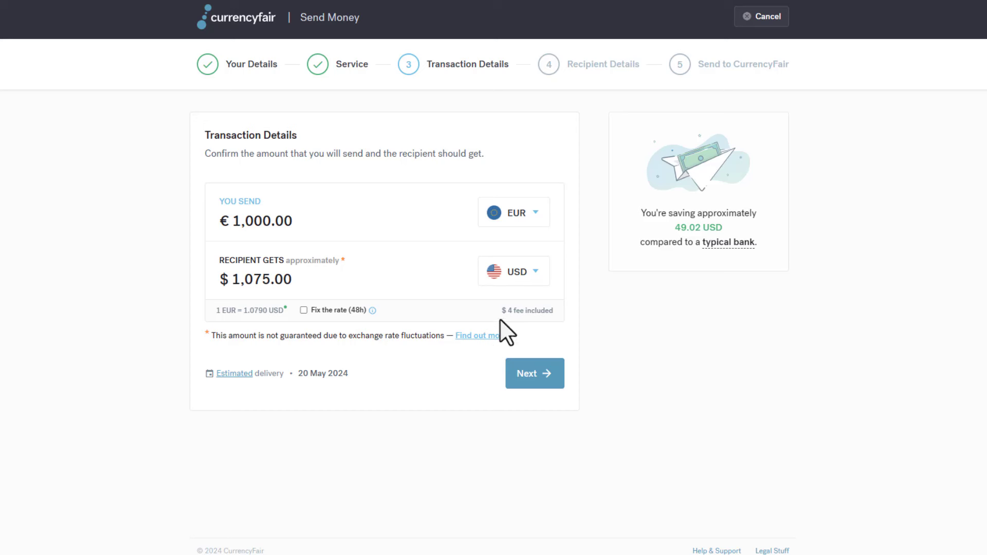
click(303, 310)
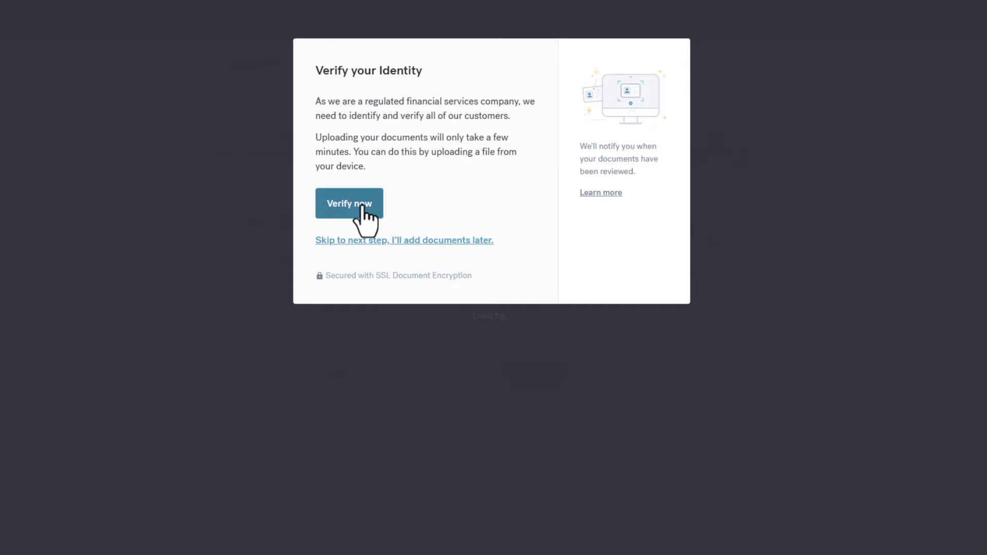
click(385, 245)
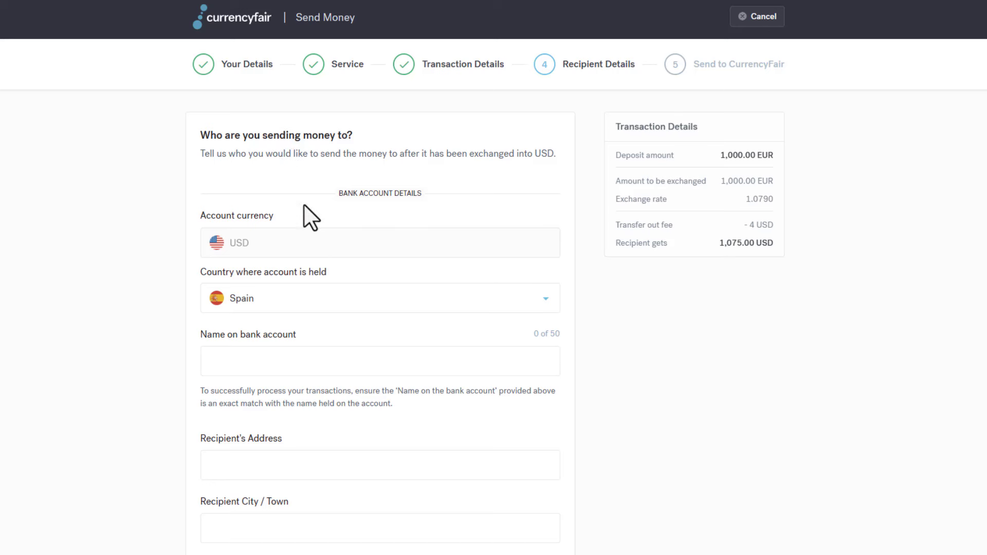
Set the country where the recipient's account is held to United States of America (USA) and look over the required bank account fields
click(289, 299)
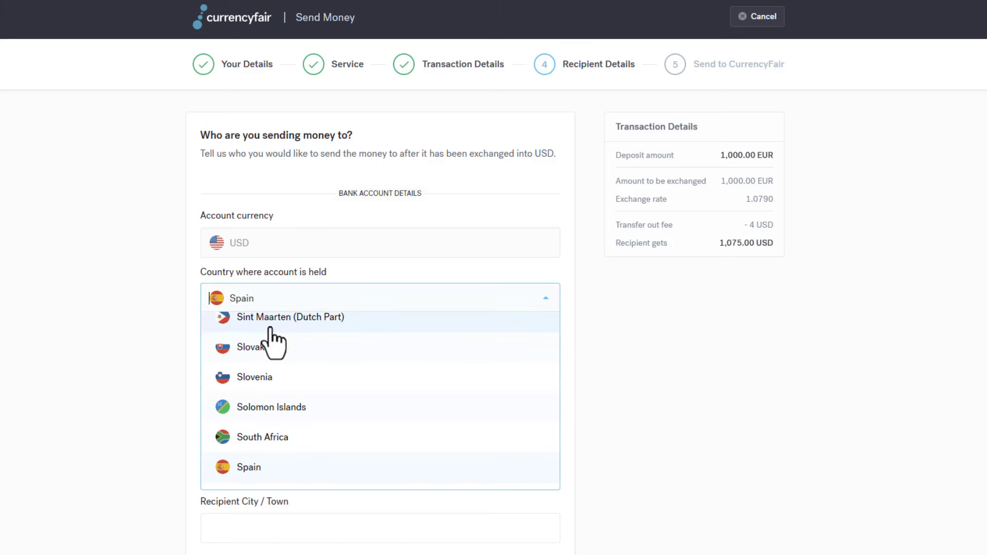
text(uni)
click(305, 385)
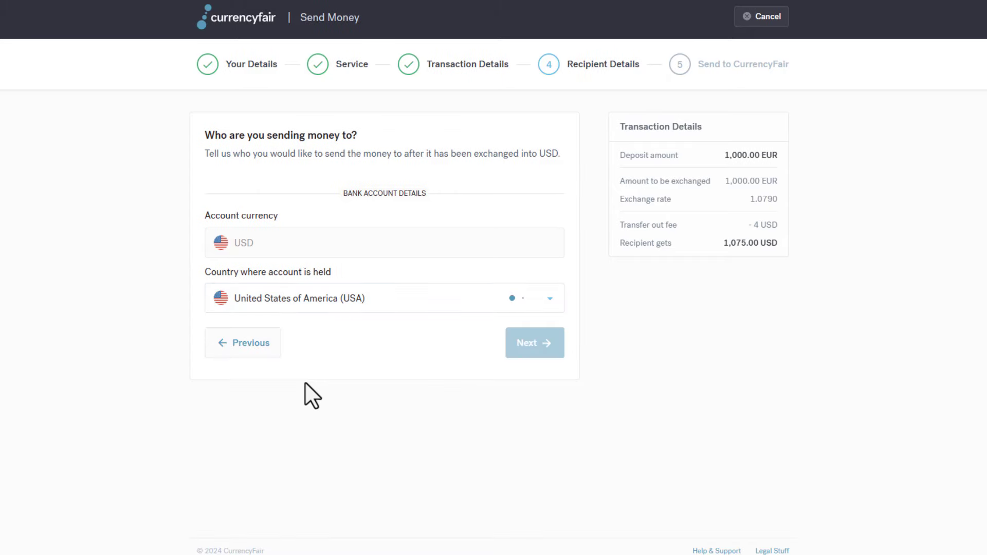
scroll(323, 329, down, 10)
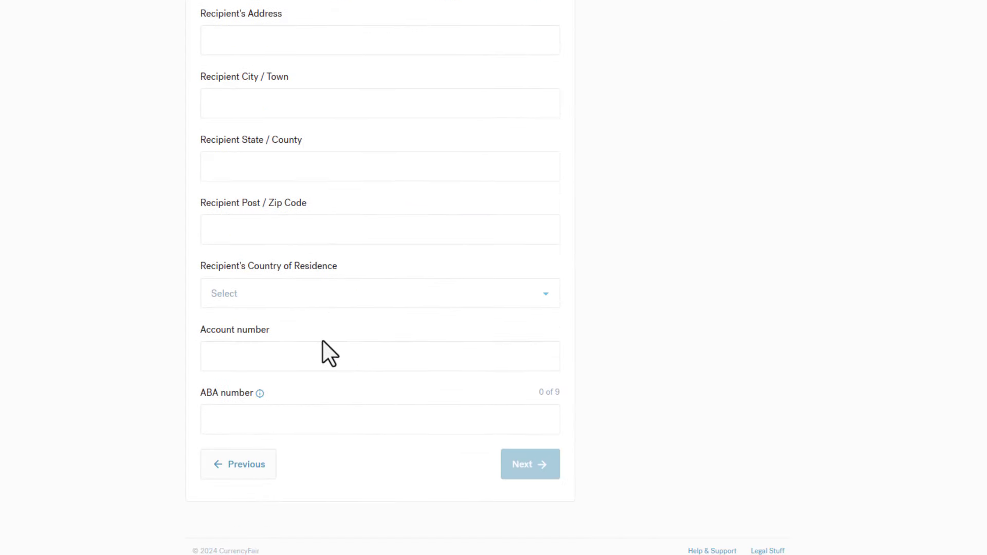
Review the deposit, exchange rate, fee and payout in the transaction summary, and cancel the Send Money process
scroll(531, 477, up, 10)
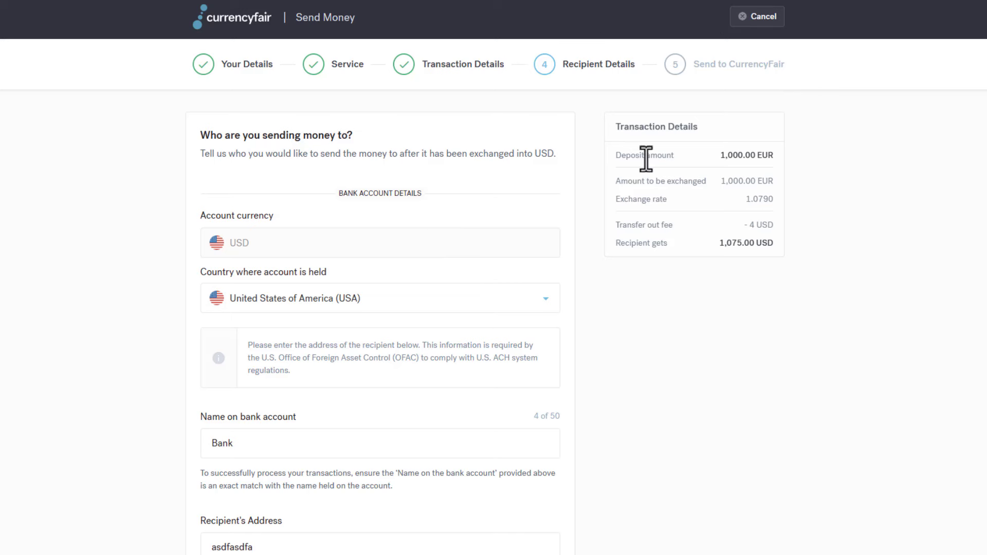
drag(607, 154, 799, 296)
click(799, 296)
click(762, 21)
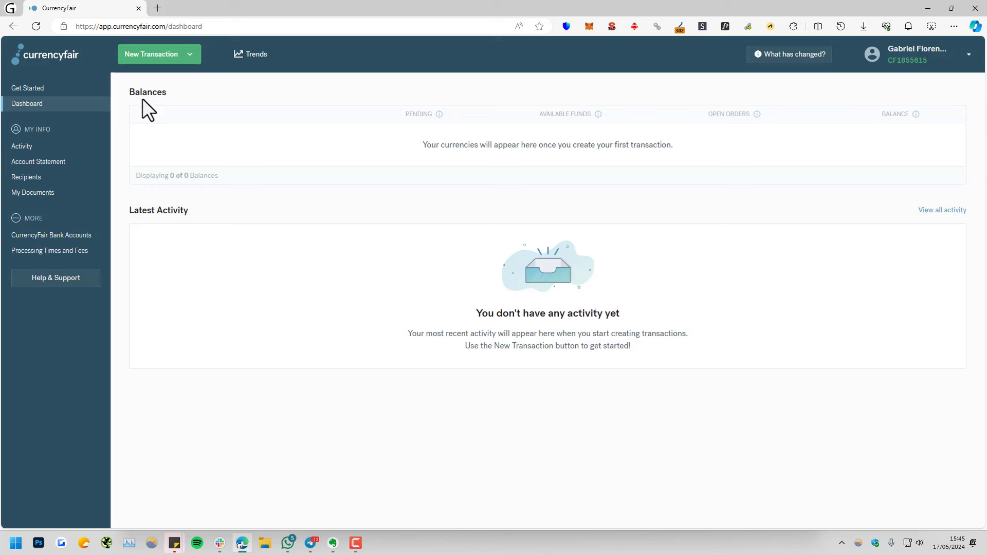
View the account's Activity page, dismissing the page translation offer and the Activity feed introduction
click(65, 148)
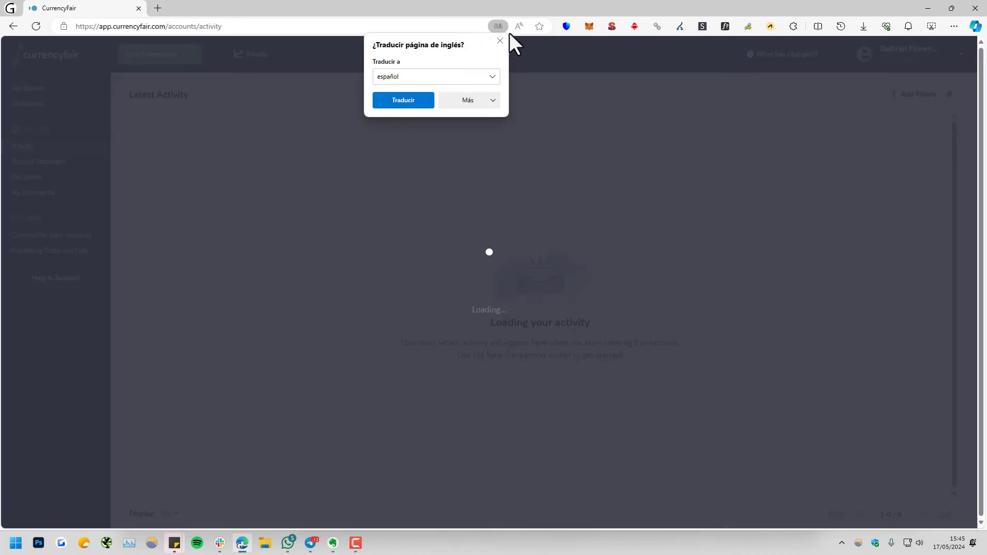
click(499, 41)
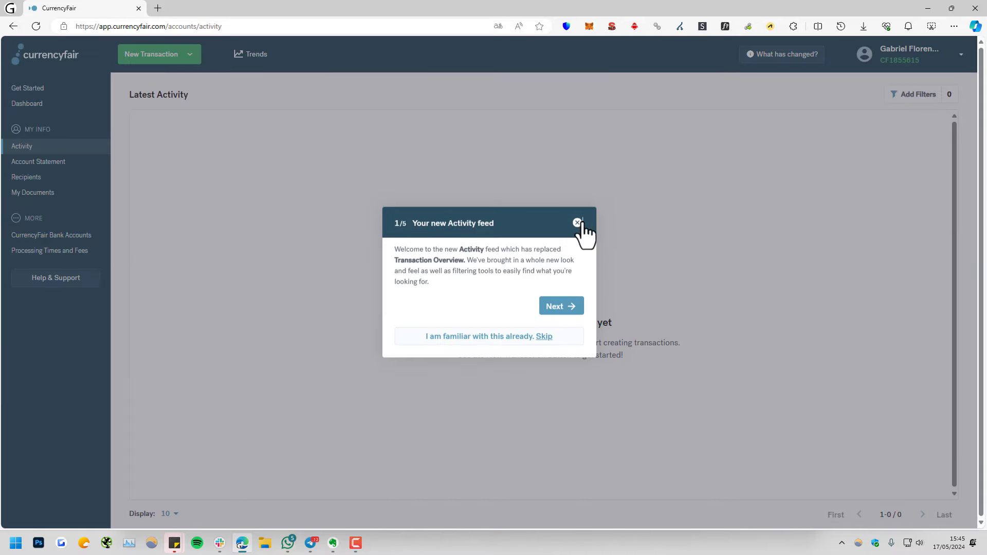
click(578, 223)
Start a new Send Money transaction to view its transaction details, and cancel it to return to the dashboard
click(181, 61)
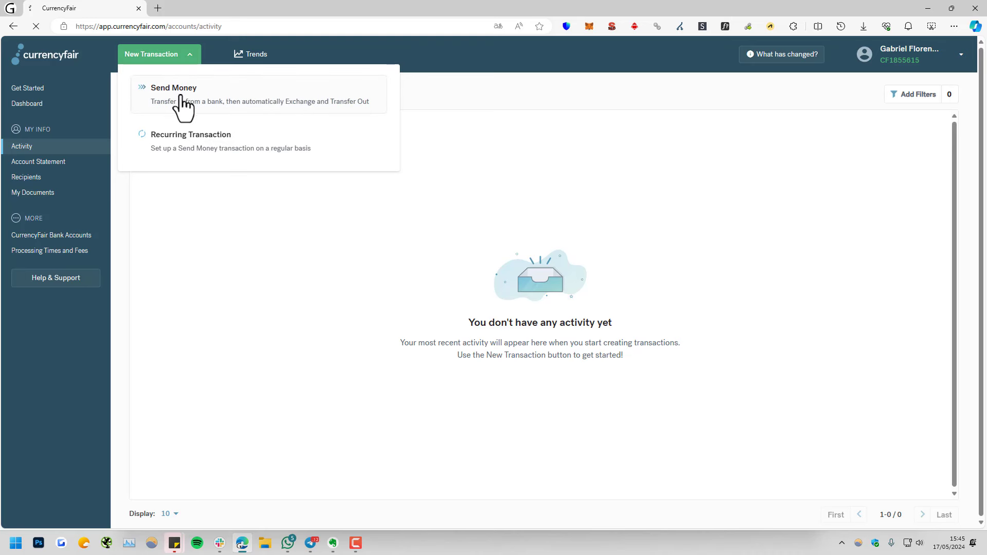
click(180, 101)
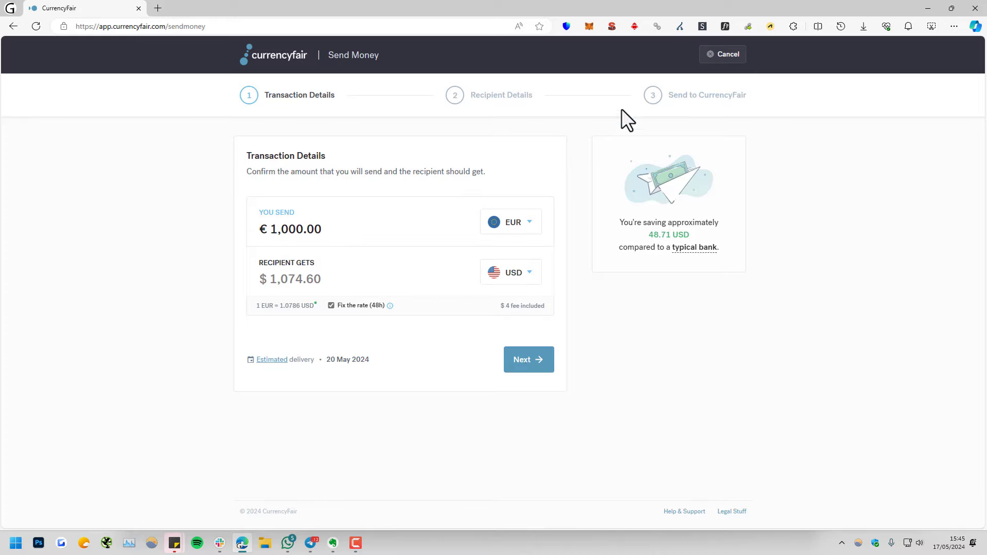
click(728, 55)
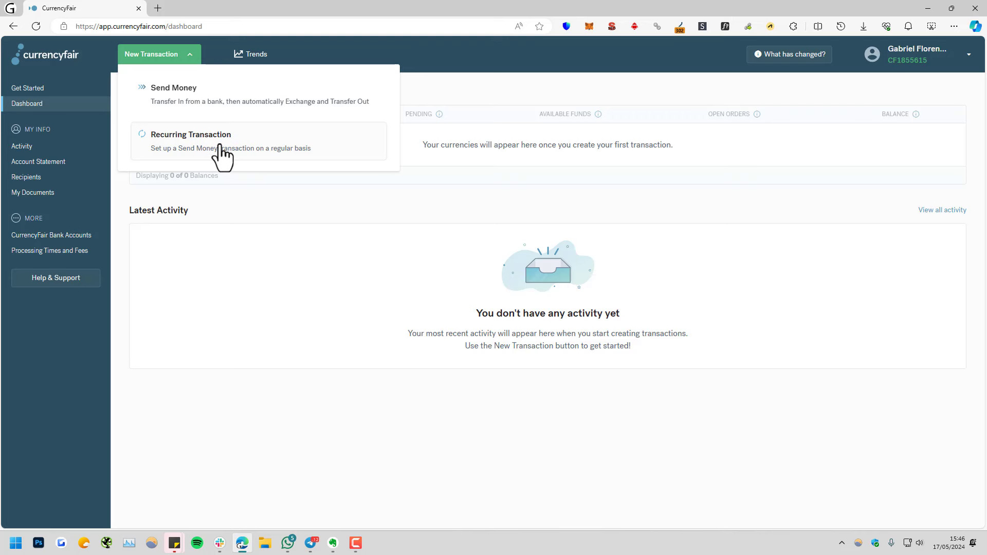
View how Recurring Transactions work, dismissing the identity verification request, and go to My Documents
click(221, 146)
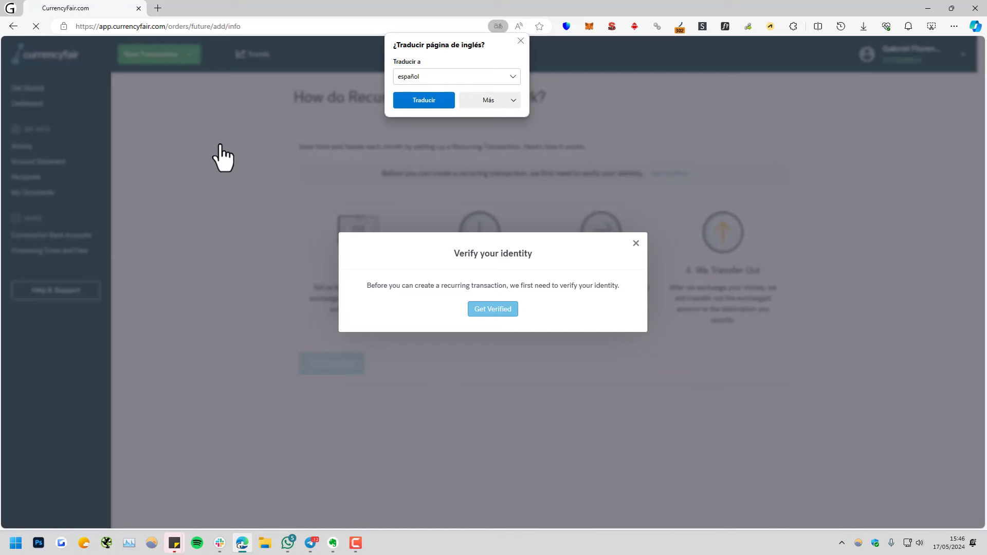
click(636, 243)
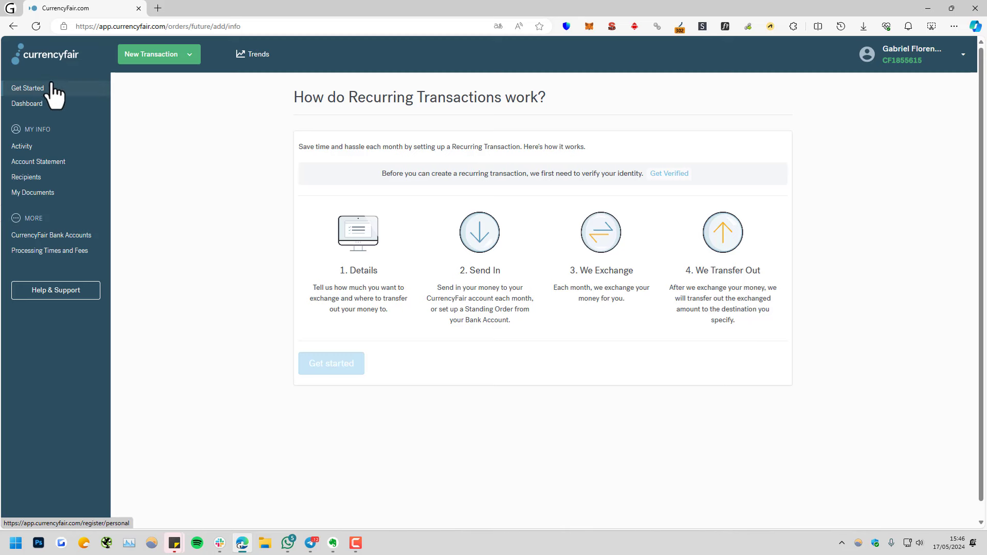
click(27, 197)
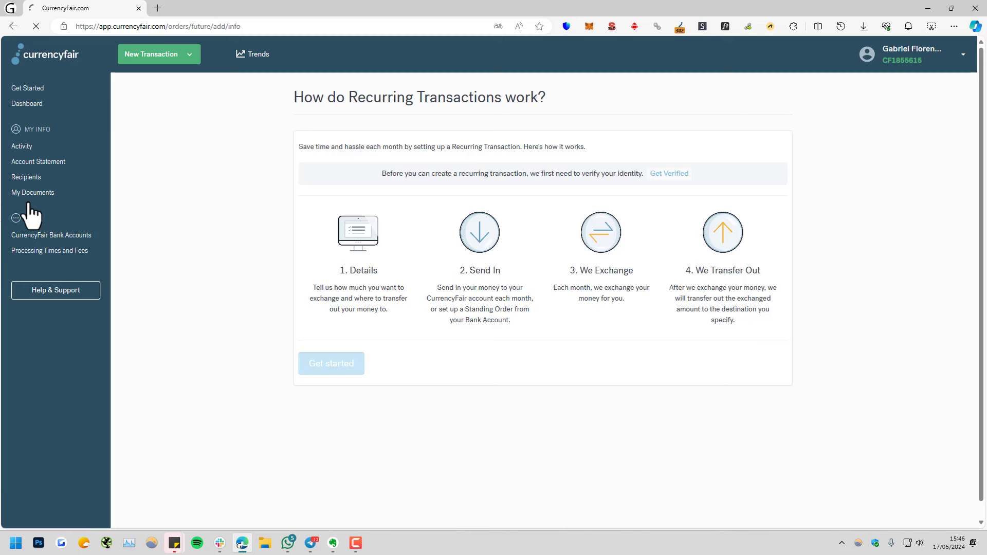